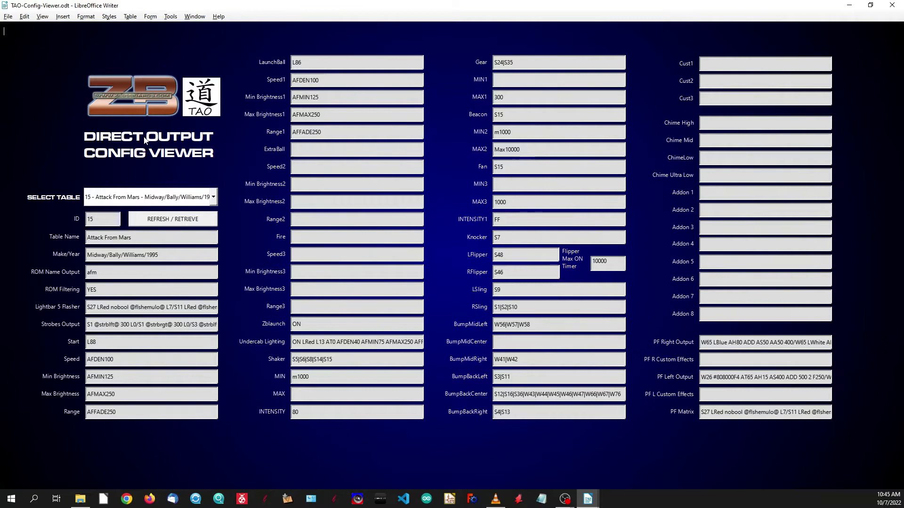
# Step: Load the Aaron Spelling table's outputs into the Config Viewer fields
pyautogui.click(214, 199)
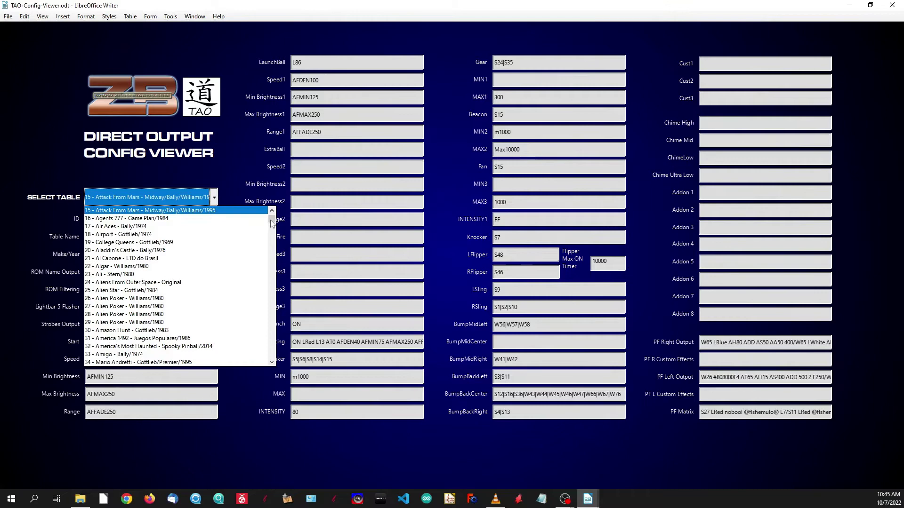
pyautogui.moveTo(272, 220); pyautogui.dragTo(266, 278)
pyautogui.scroll(20, 266, 279)
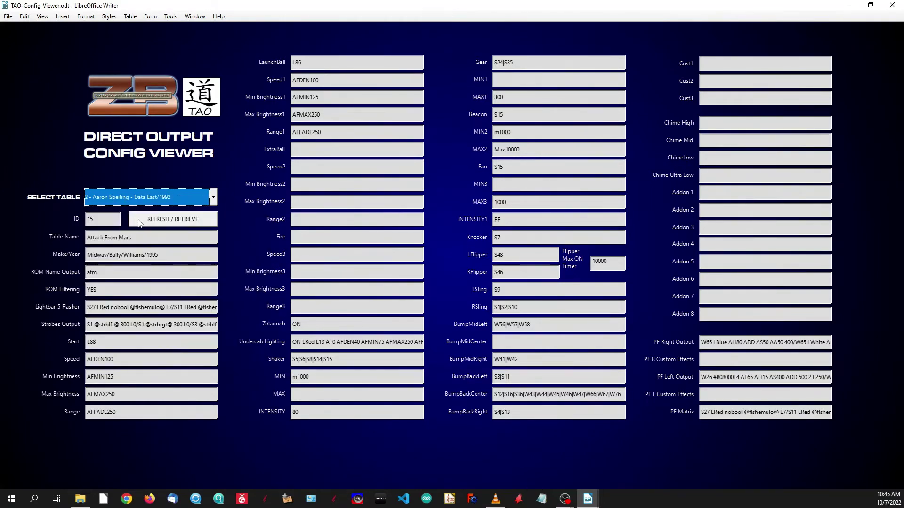
pyautogui.click(173, 219)
pyautogui.click(174, 221)
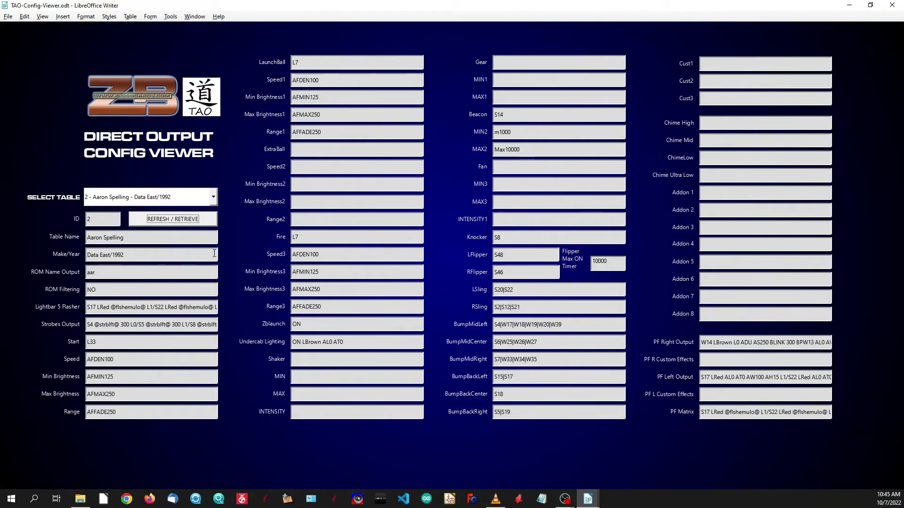
# Step: Switch the Select Table choice to the template entry, table 1
pyautogui.click(213, 198)
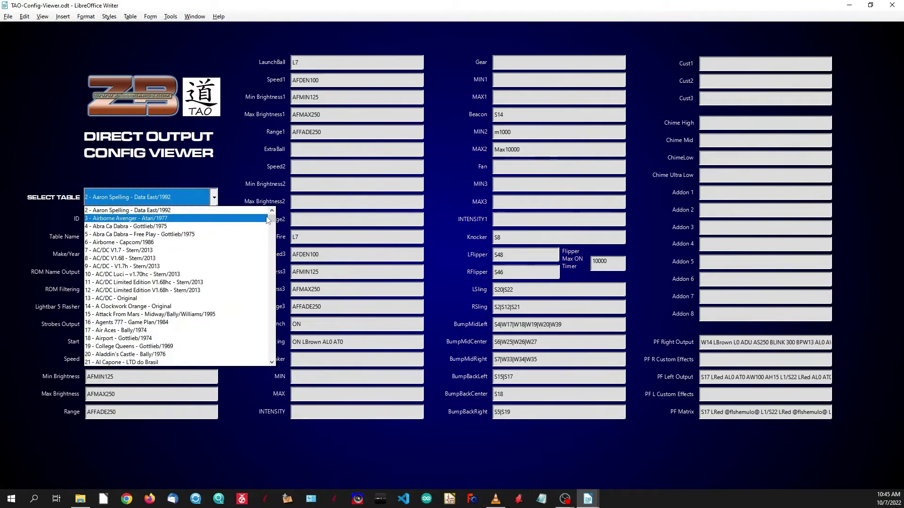
pyautogui.scroll(1, 275, 217)
pyautogui.click(175, 211)
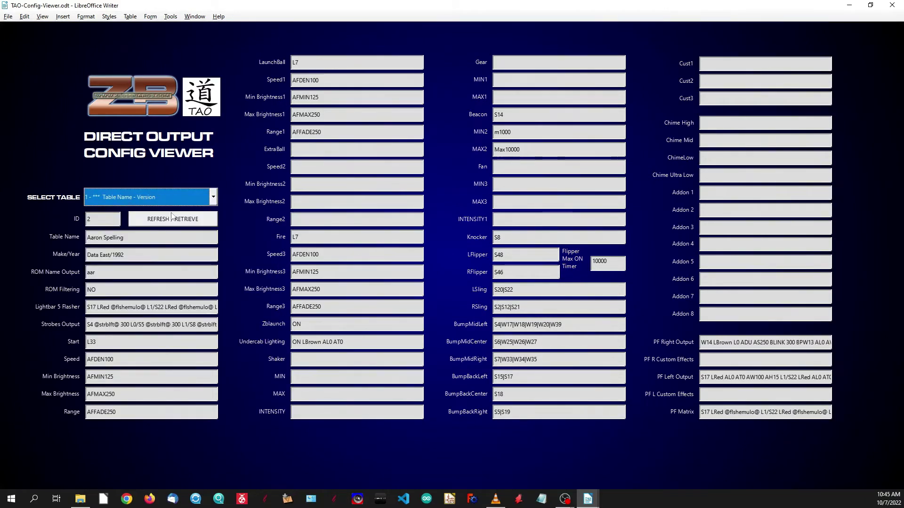
pyautogui.click(197, 221)
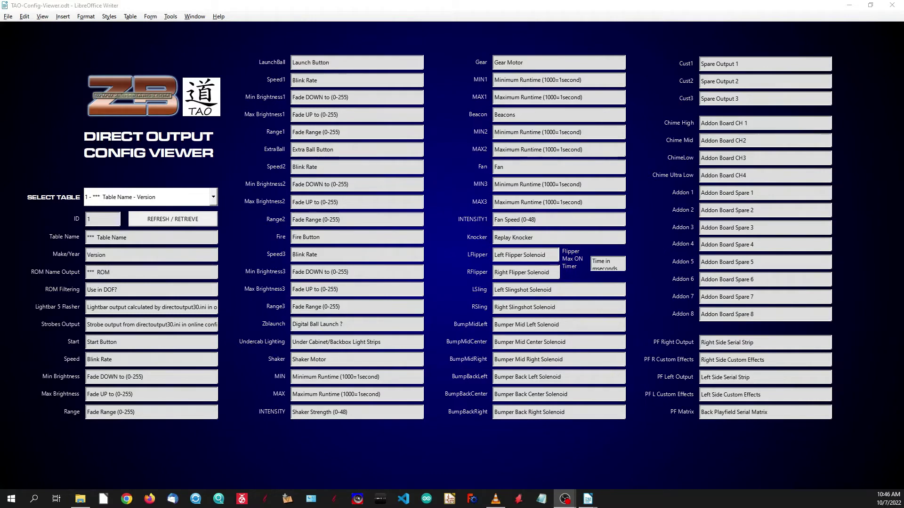
# Step: Close the TAO Config Viewer window to return to the dashboard
pyautogui.click(889, 9)
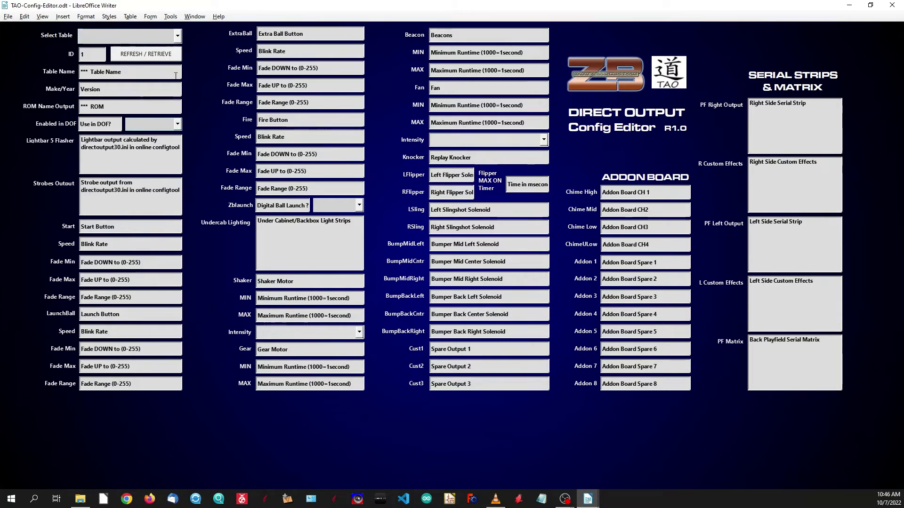
# Step: Browse the editor's table list without choosing one, then close the Config Editor without saving
pyautogui.click(177, 36)
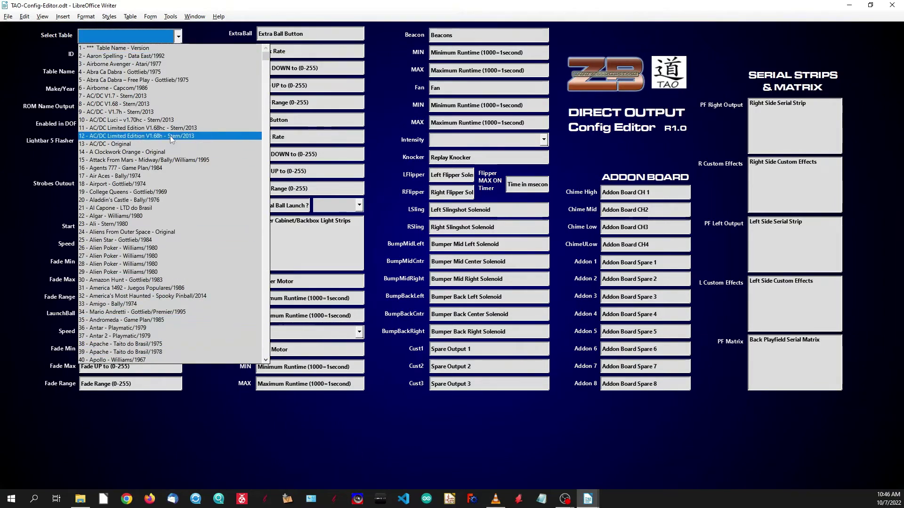
pyautogui.scroll(-14, 163, 189)
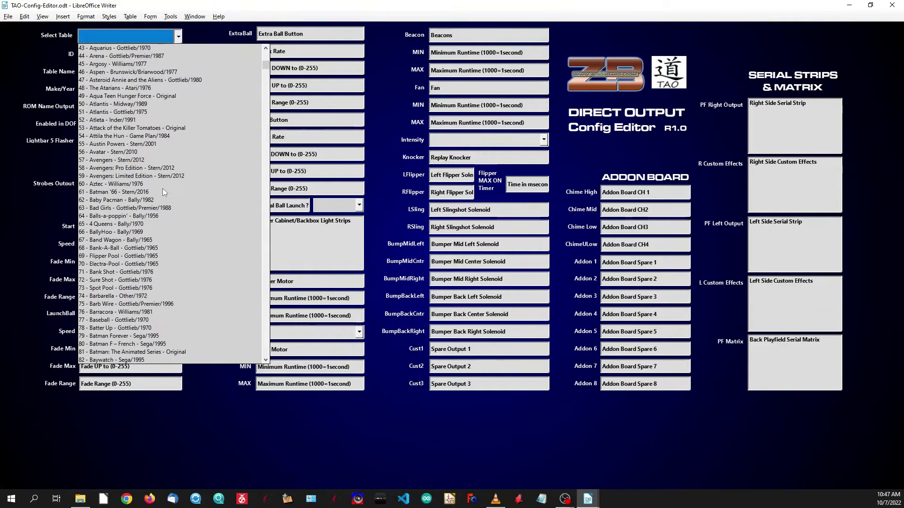
pyautogui.scroll(5, 163, 192)
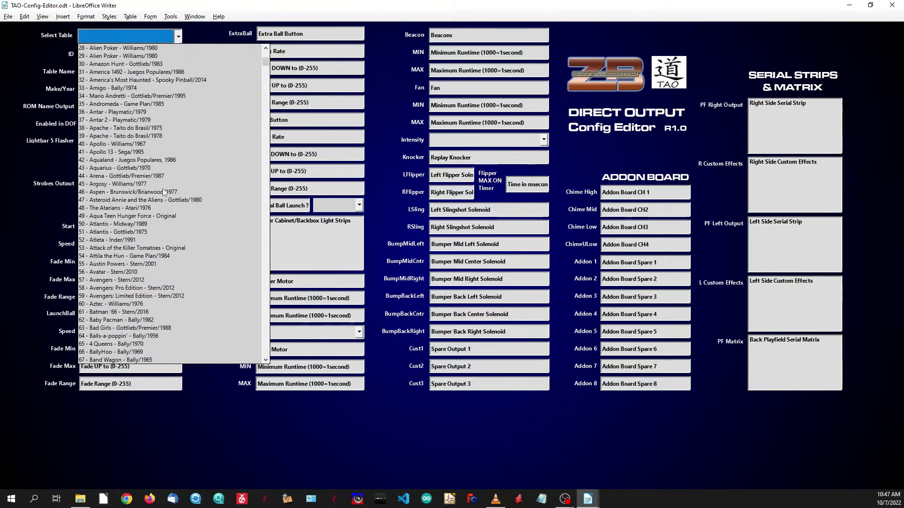
pyautogui.moveTo(266, 62)
pyautogui.mouseDown()
pyautogui.moveTo(260, 367)
pyautogui.moveTo(258, 55)
pyautogui.mouseUp()
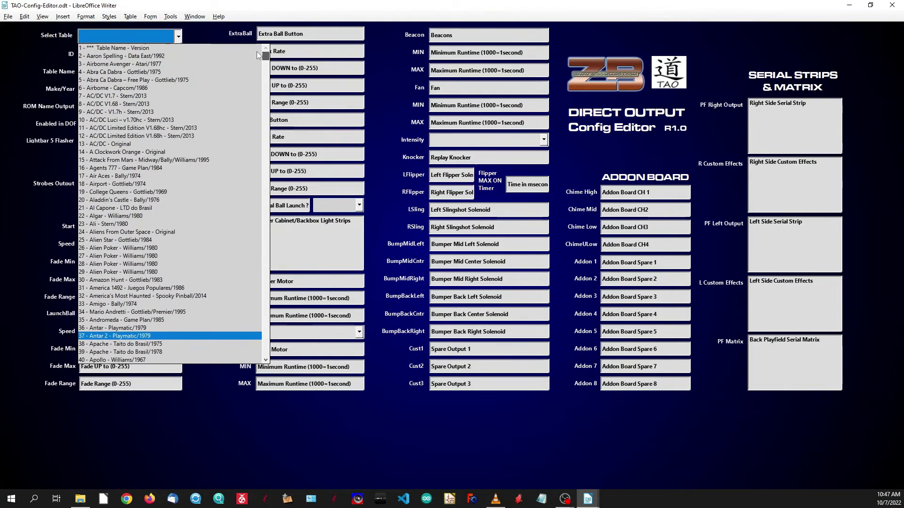
pyautogui.click(215, 32)
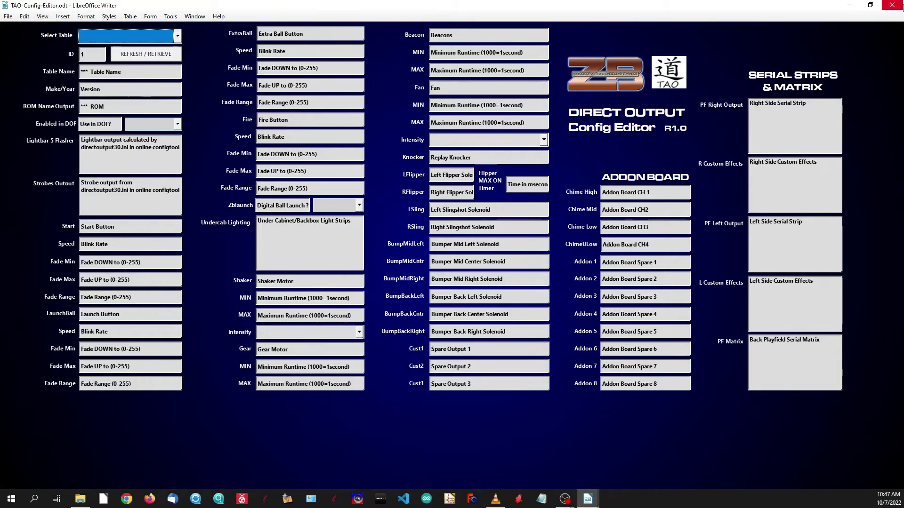
pyautogui.click(892, 5)
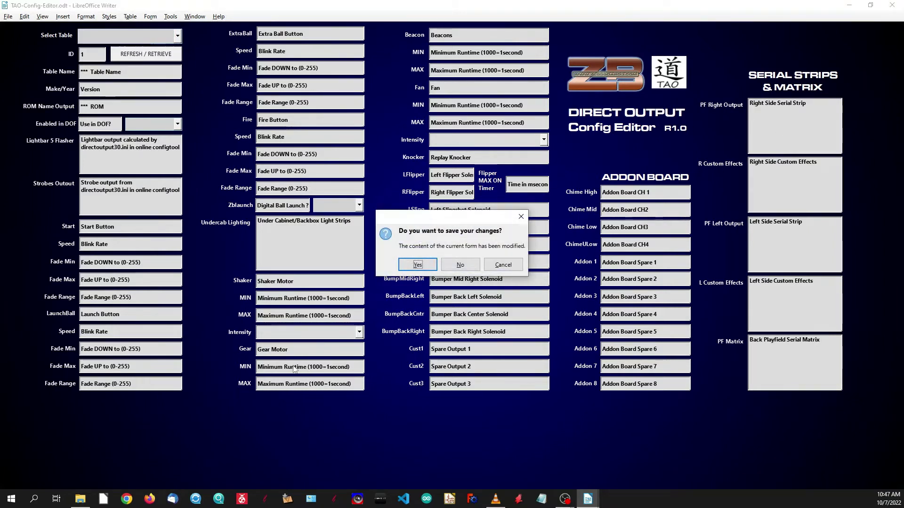
pyautogui.click(460, 265)
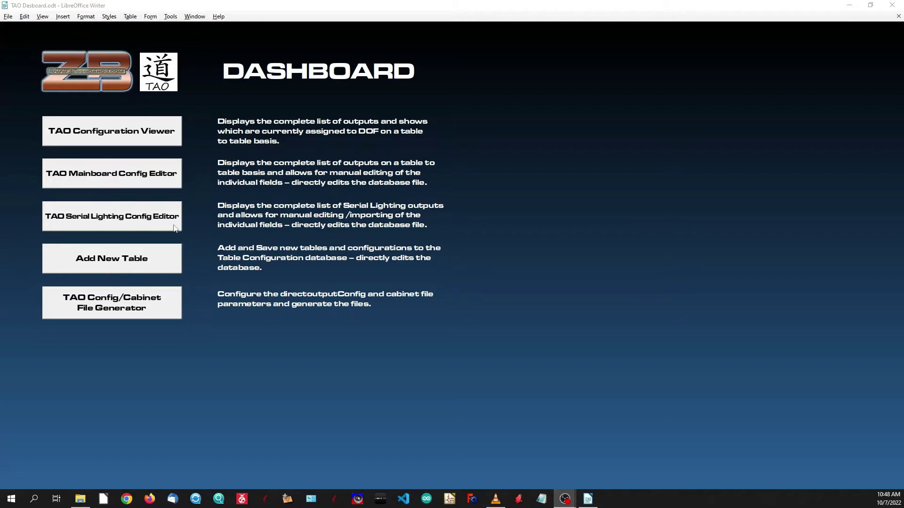
# Step: Launch the TAO Serial Lighting Config Editor from the dashboard
pyautogui.click(142, 221)
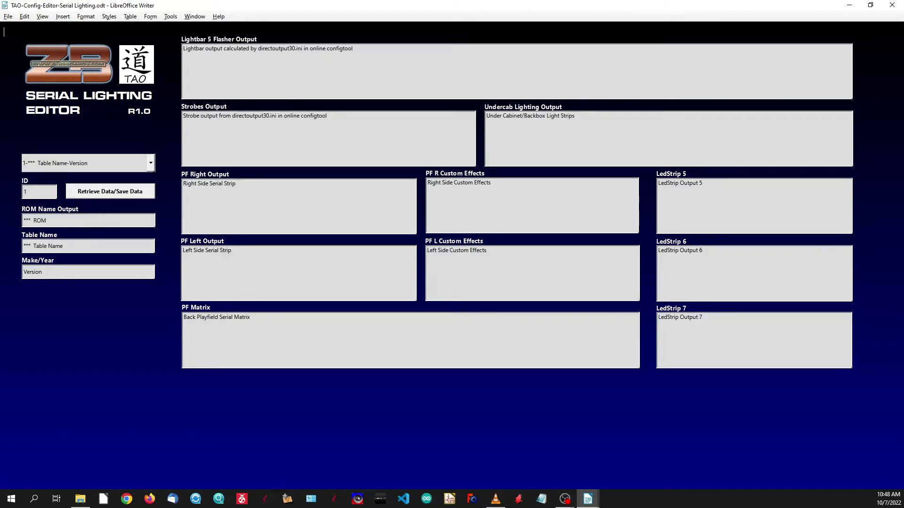
# Step: Select 15-Attack From Mars and retrieve its lighting data into the fields
pyautogui.click(150, 163)
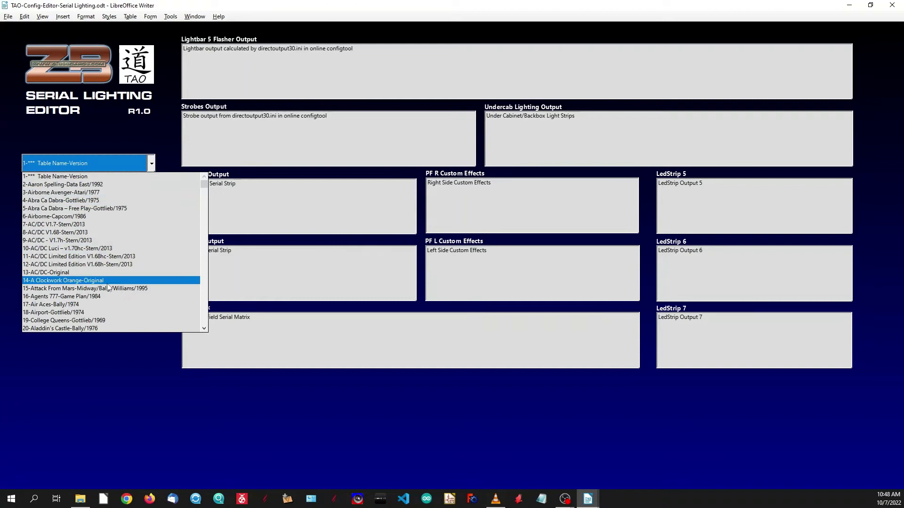
pyautogui.click(108, 288)
pyautogui.click(107, 192)
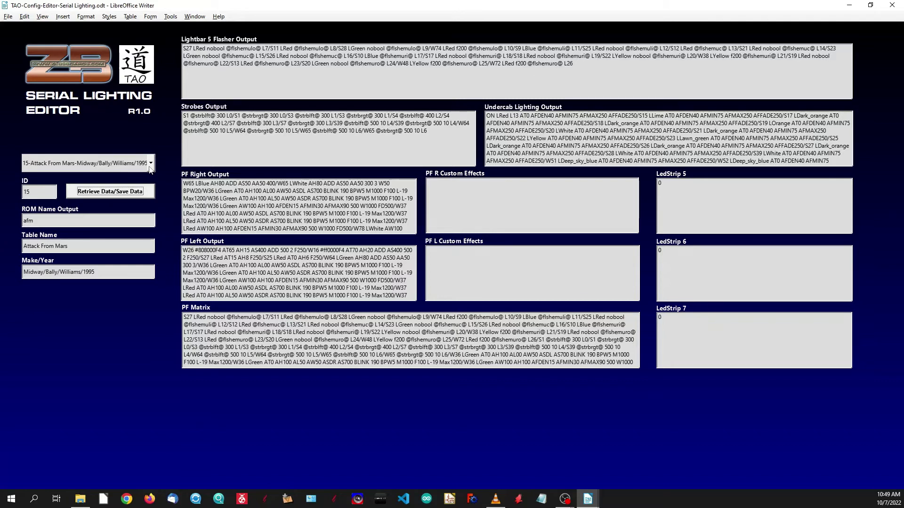
# Step: Reset the table combo box back to placeholder item 1
pyautogui.click(150, 163)
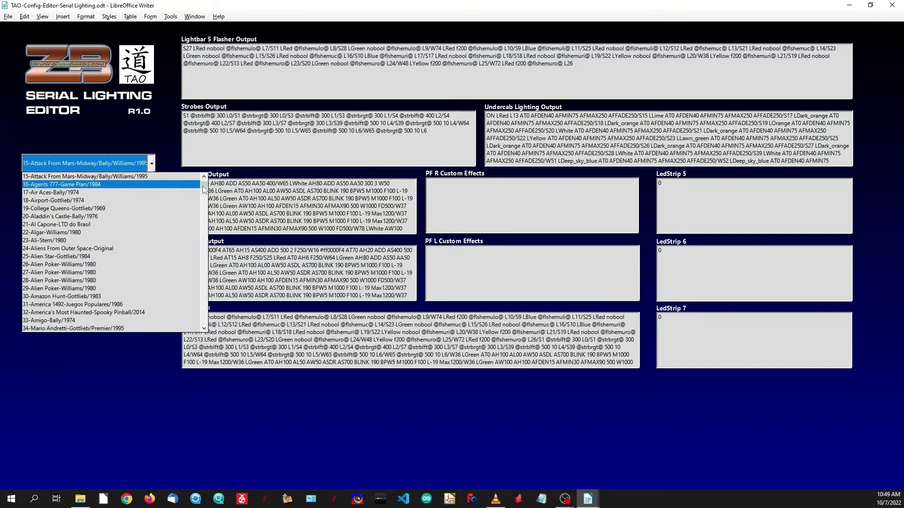
pyautogui.scroll(3, 203, 187)
pyautogui.scroll(2, 204, 188)
pyautogui.click(143, 178)
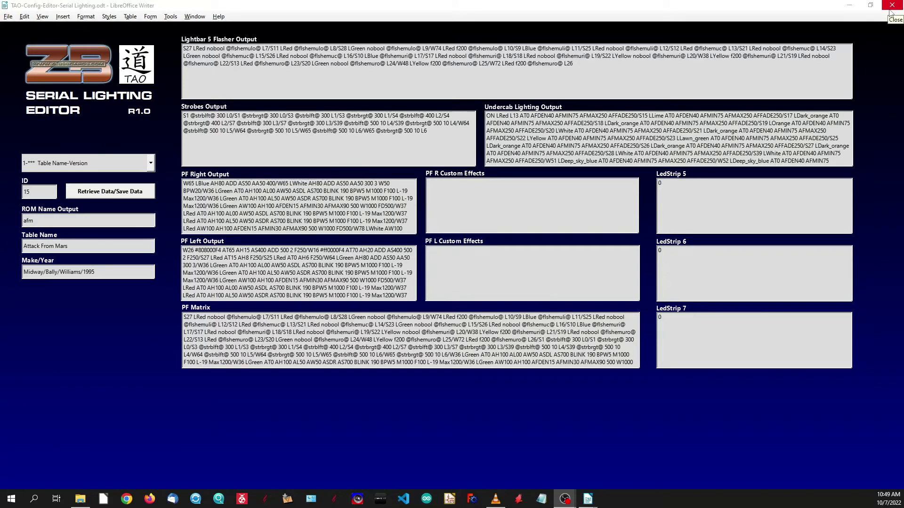
# Step: Close the Serial Lighting Editor, answering No to saving changes
pyautogui.click(893, 11)
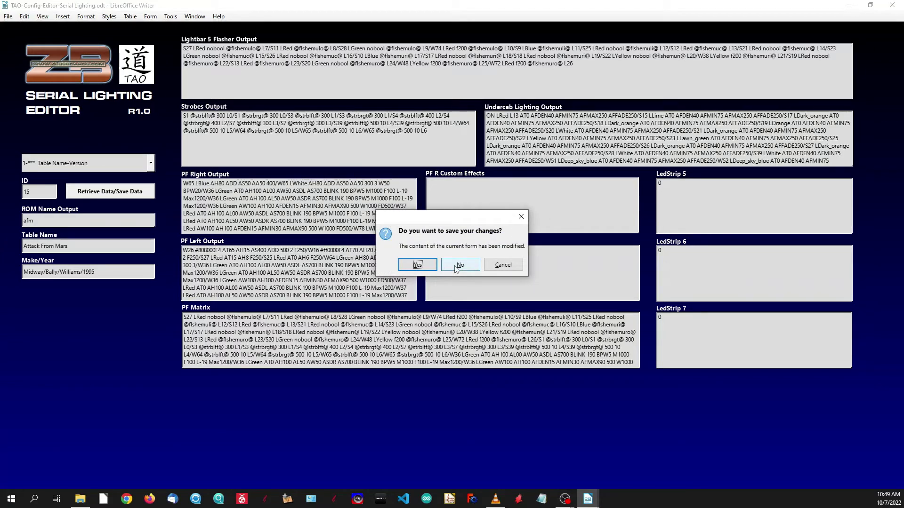
pyautogui.click(455, 267)
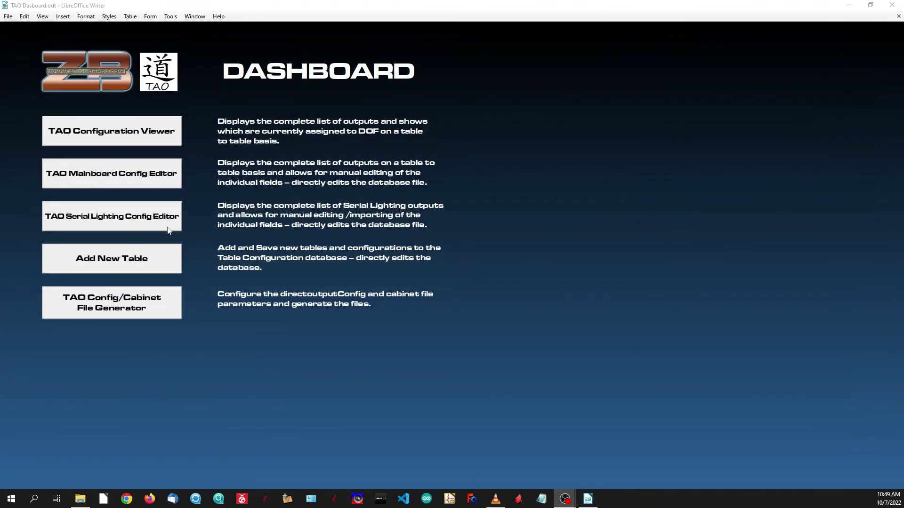
# Step: Open the Add New Table screen, review it, then close it again
pyautogui.click(133, 264)
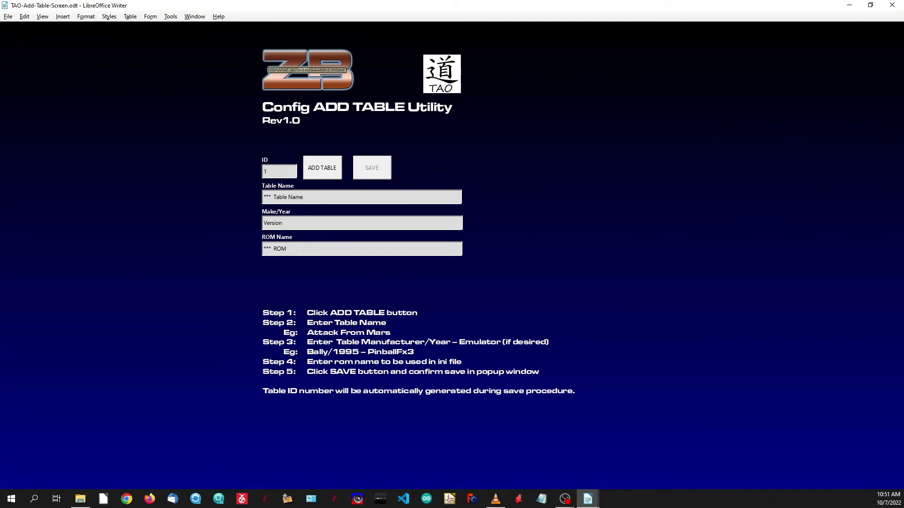
pyautogui.click(892, 6)
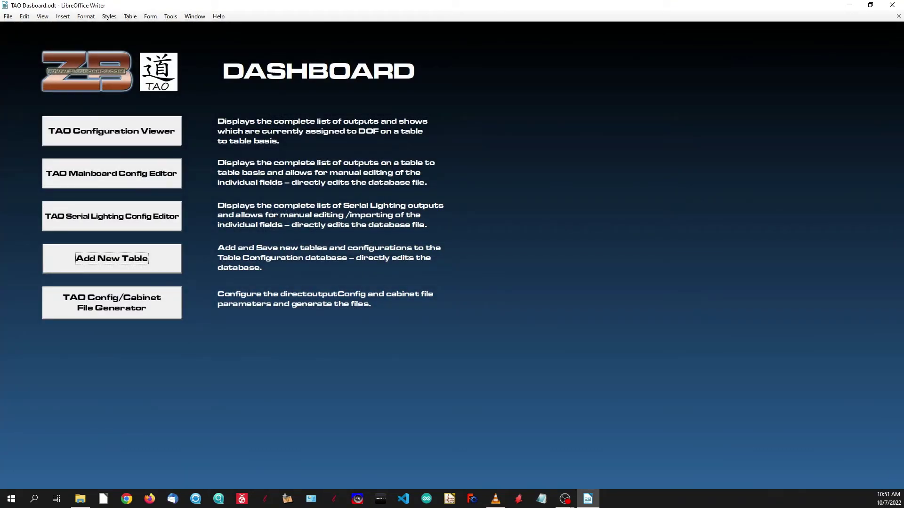
# Step: Bring the TAO-Configuration-Utility.ods Calc window to the front
pyautogui.click(565, 499)
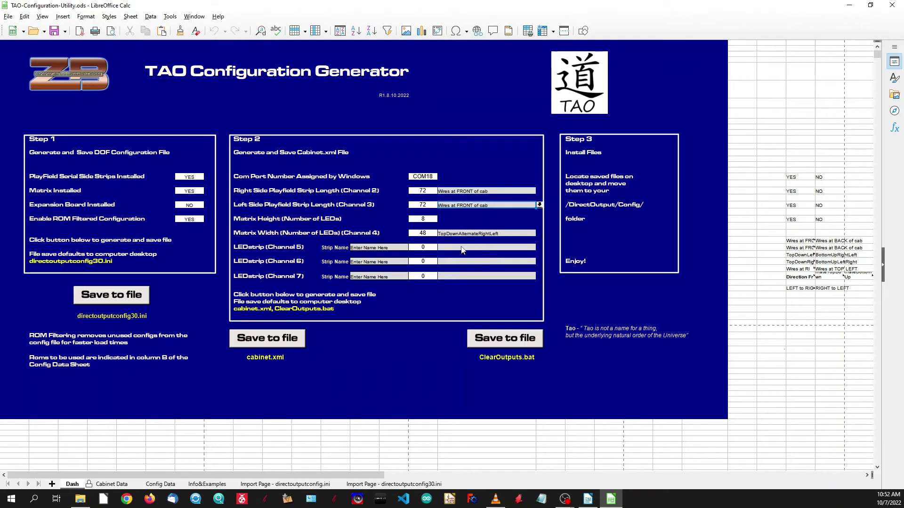
# Step: Open the Channel 5 strip direction choices and dismiss them without changing the value
pyautogui.click(463, 250)
pyautogui.click(540, 248)
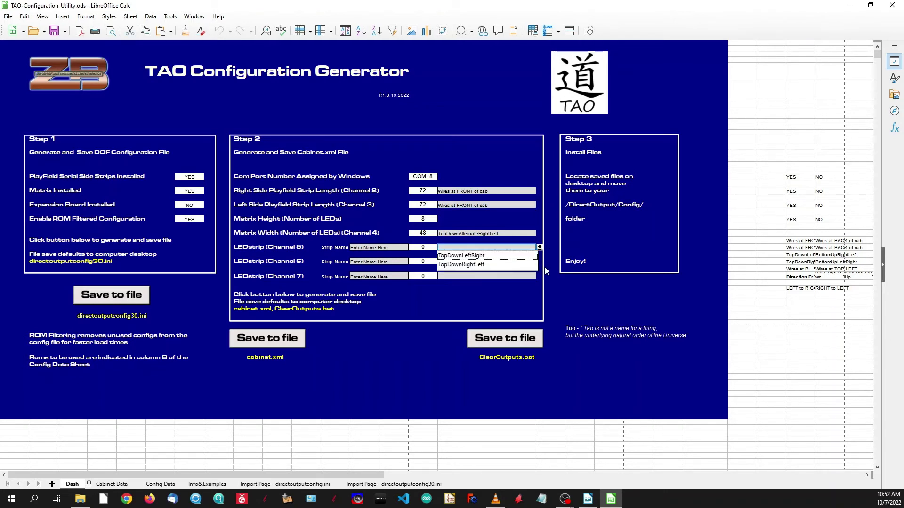
pyautogui.press('Escape')
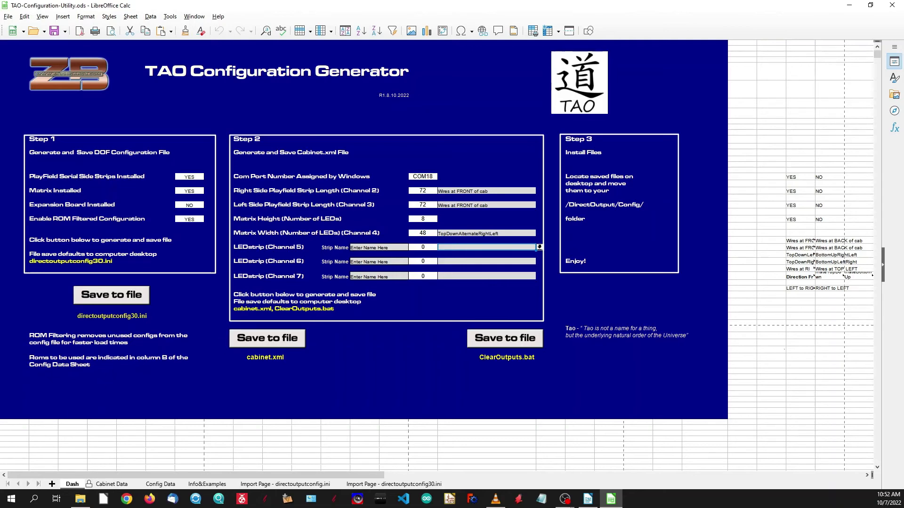
pyautogui.click(890, 4)
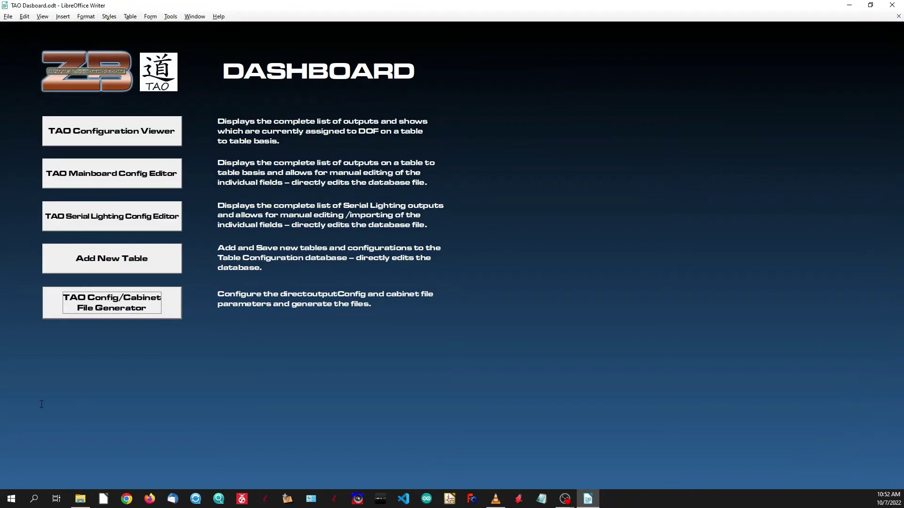